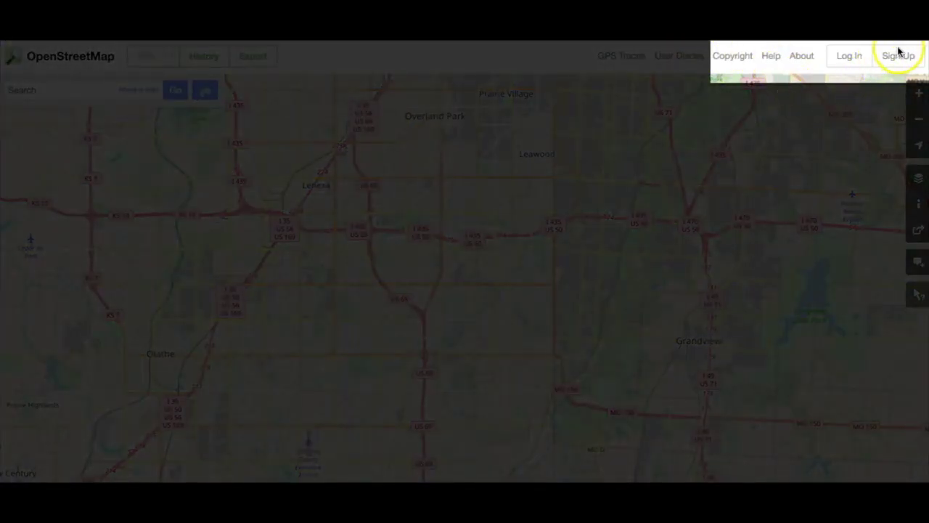
Open the account sign-up form and step through its email, display name and password fields
{"action": "left_click", "coordinate": [899, 58]}
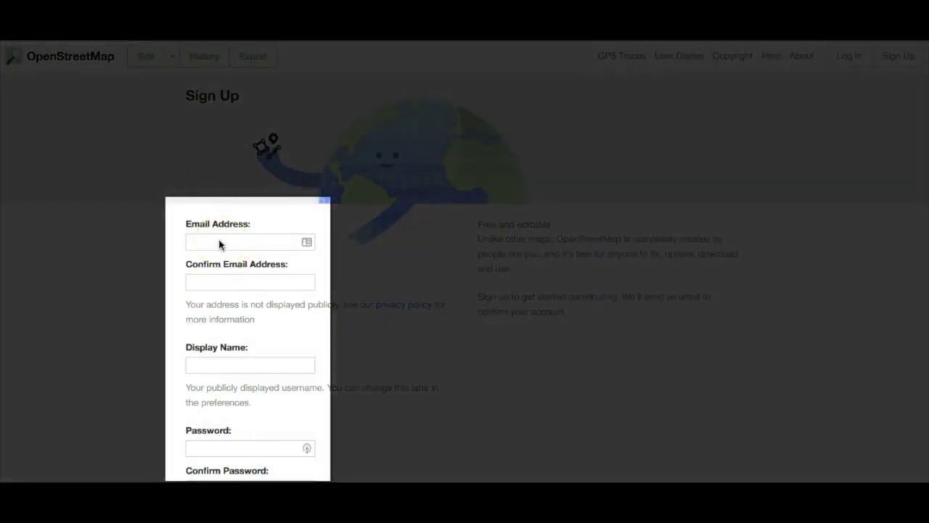
{"action": "left_click", "coordinate": [219, 242]}
{"action": "left_click", "coordinate": [208, 364]}
{"action": "scroll", "coordinate": [206, 365], "scroll_direction": "down", "scroll_amount": 1}
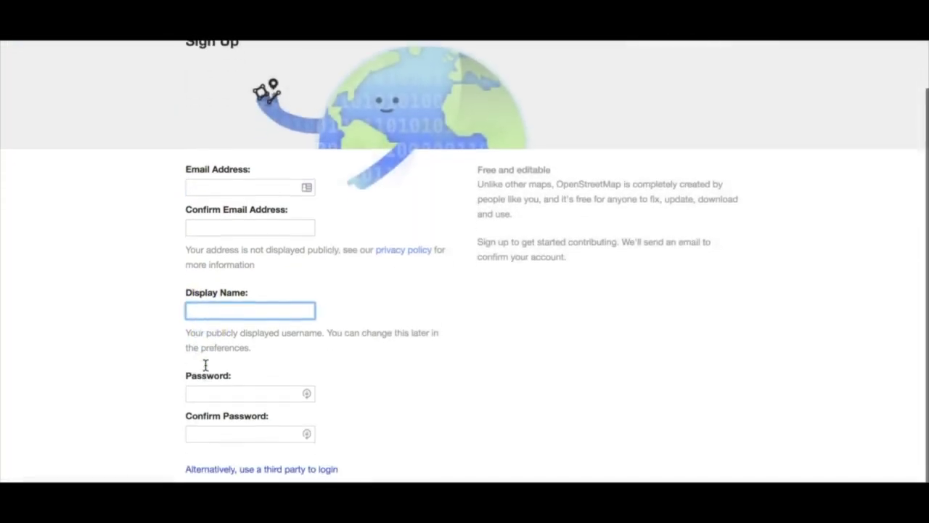
{"action": "left_click_drag", "start_coordinate": [206, 365], "coordinate": [208, 388]}
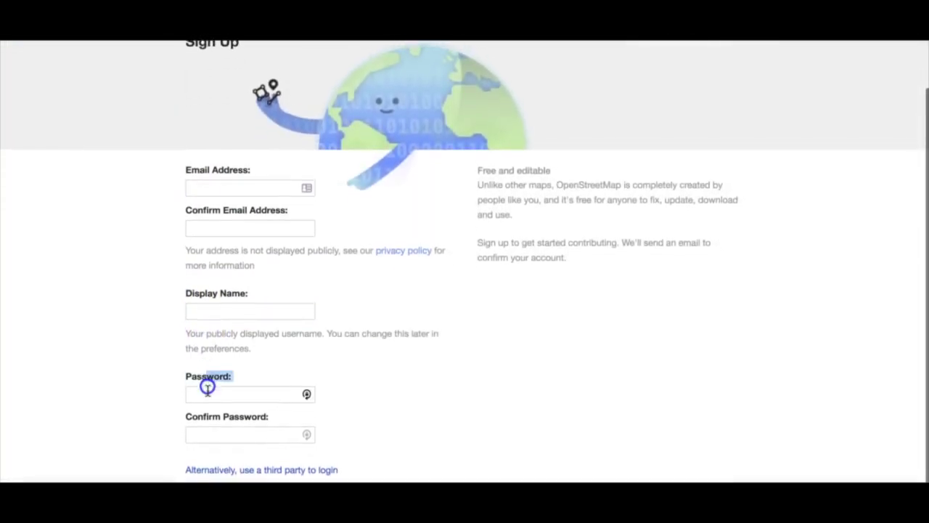
{"action": "left_click", "coordinate": [359, 400]}
List recent changesets in History and zoom to one near Blue Hills Country Club
{"action": "scroll", "coordinate": [359, 405], "scroll_direction": "down", "scroll_amount": 1}
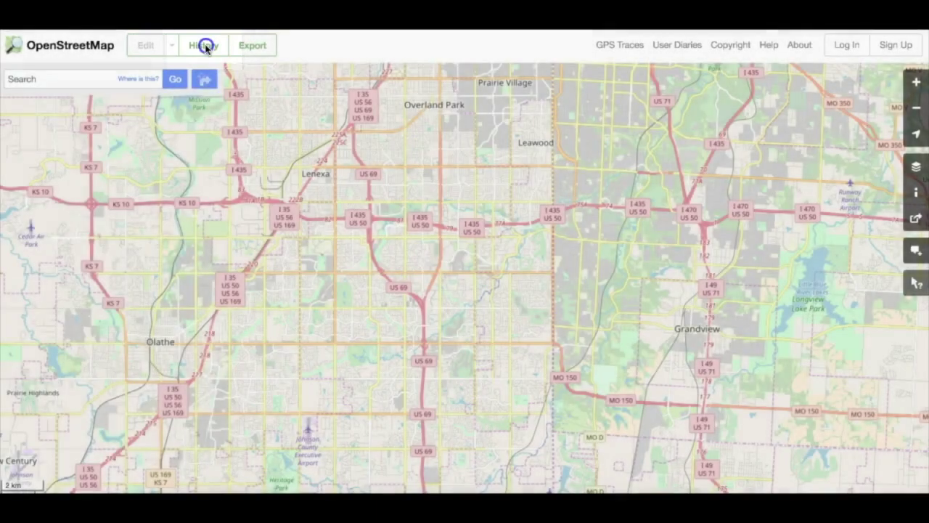
{"action": "left_click", "coordinate": [204, 46]}
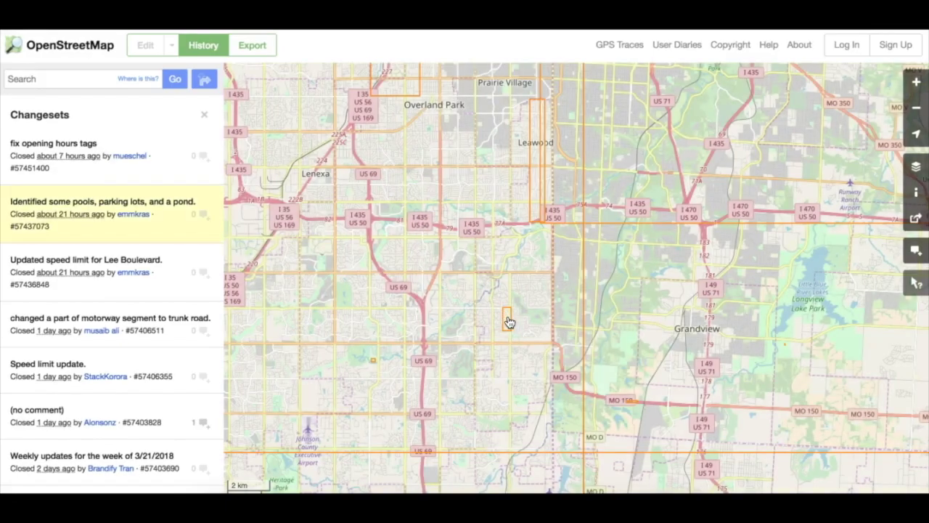
{"action": "left_click", "coordinate": [507, 322]}
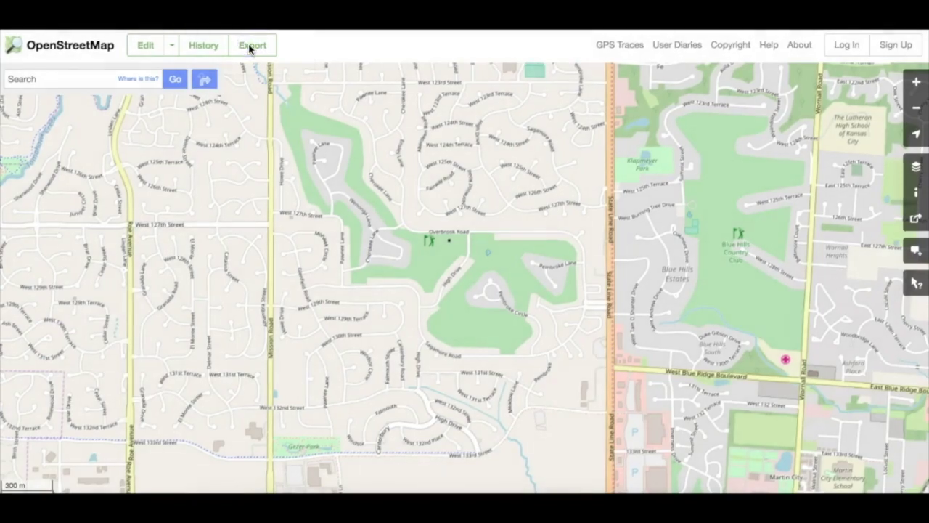
Export a hand-picked smaller area around Mission Road as map (3).osm
{"action": "left_click", "coordinate": [251, 48]}
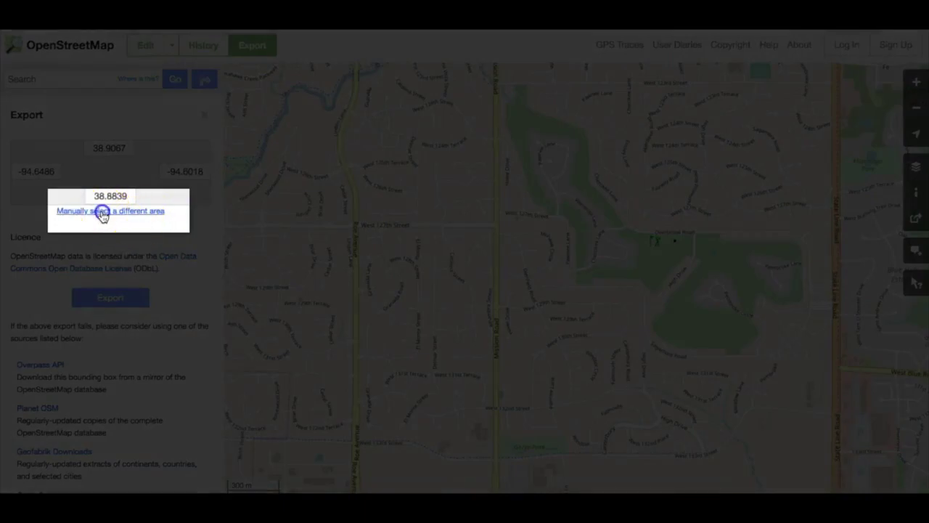
{"action": "left_click", "coordinate": [102, 212]}
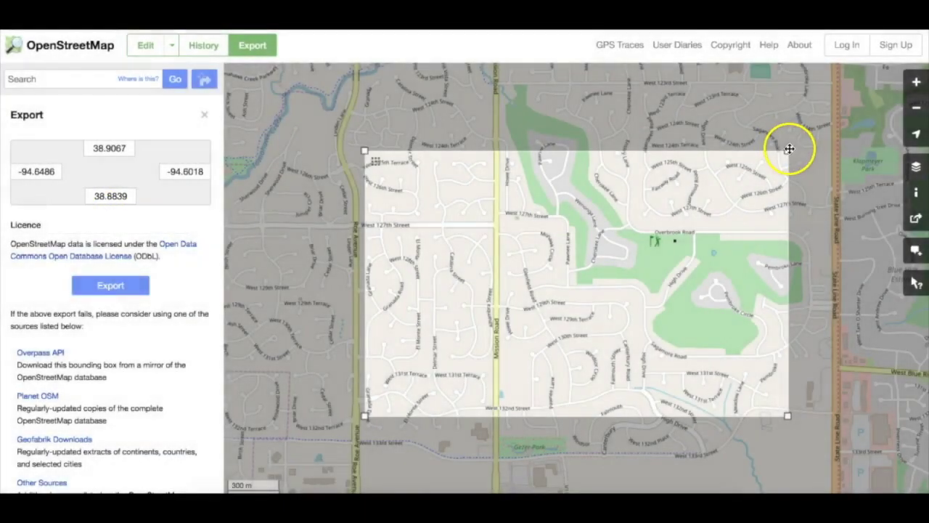
{"action": "left_click_drag", "start_coordinate": [788, 150], "coordinate": [625, 214]}
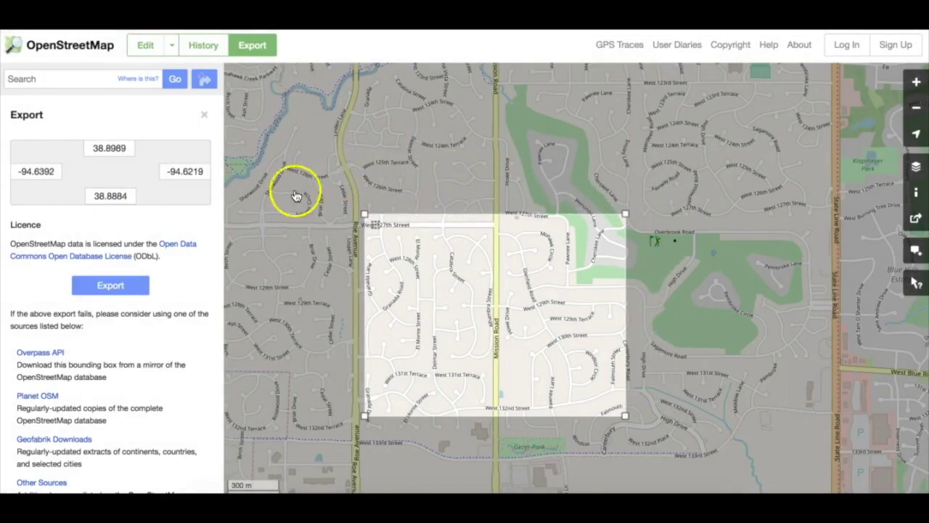
{"action": "left_click", "coordinate": [112, 287]}
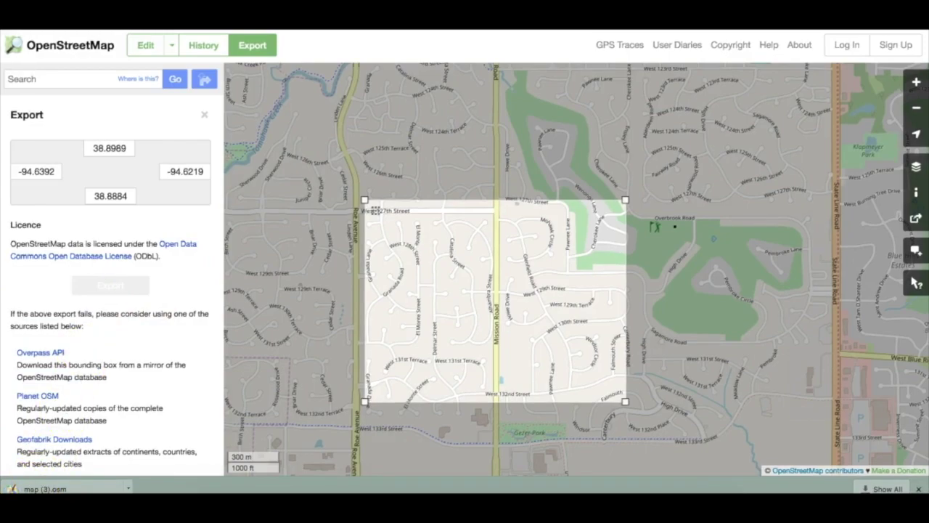
Search the map for 'calliaqua'
{"action": "left_click", "coordinate": [19, 80]}
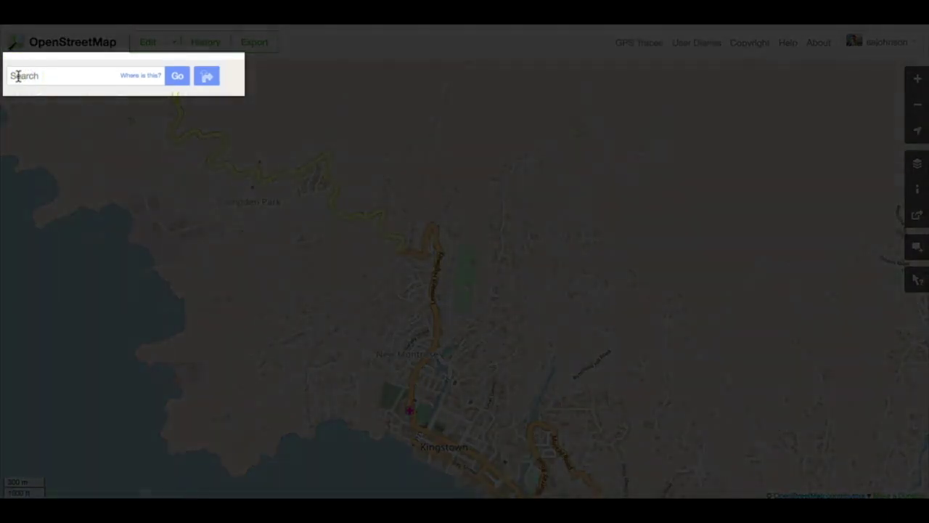
{"action": "type", "text": "callia"}
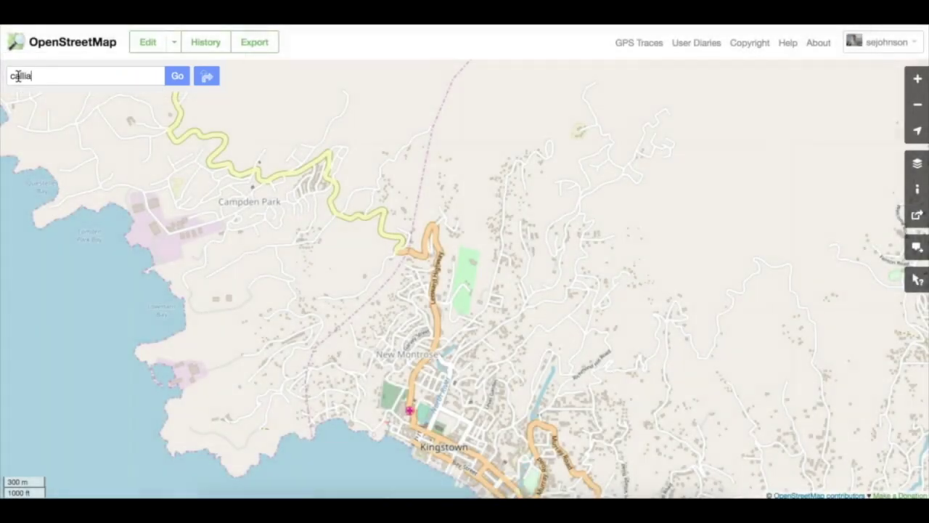
{"action": "type", "text": "qua"}
{"action": "key", "text": "Return"}
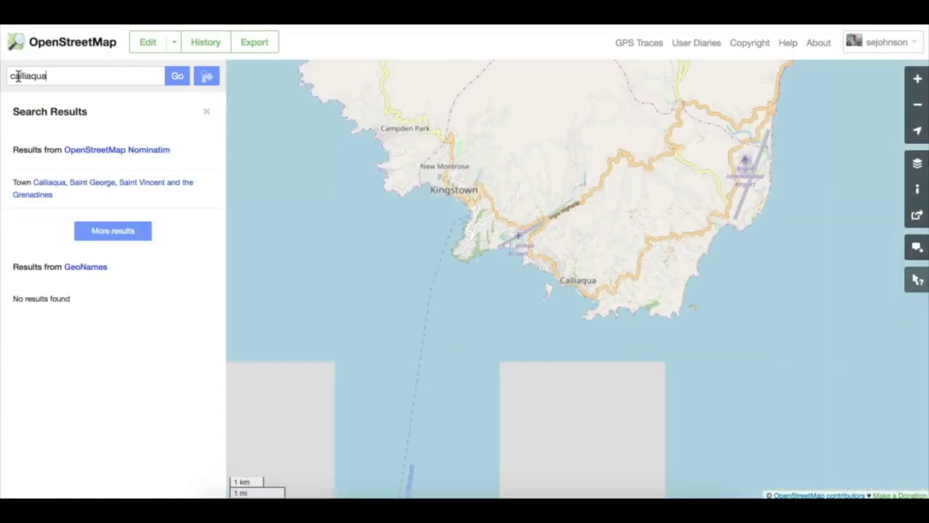
{"action": "left_click", "coordinate": [58, 69]}
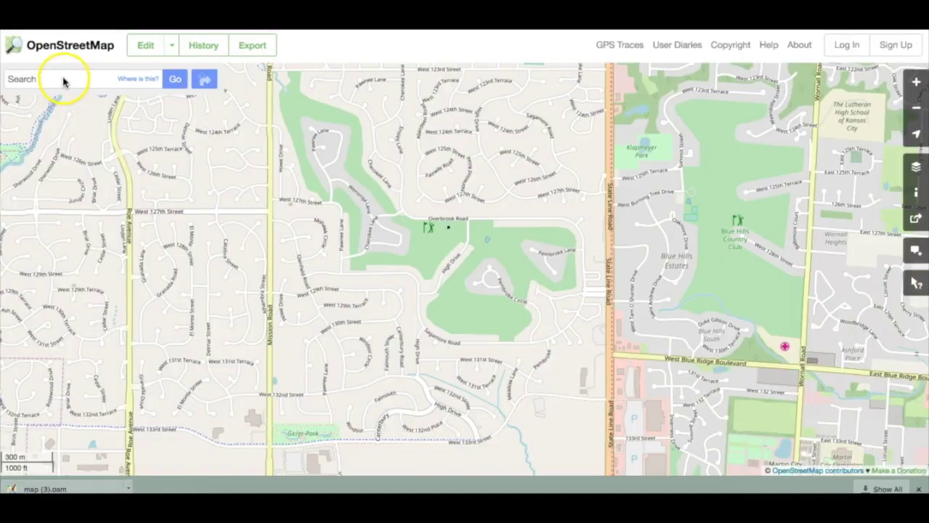
{"action": "left_click", "coordinate": [59, 80]}
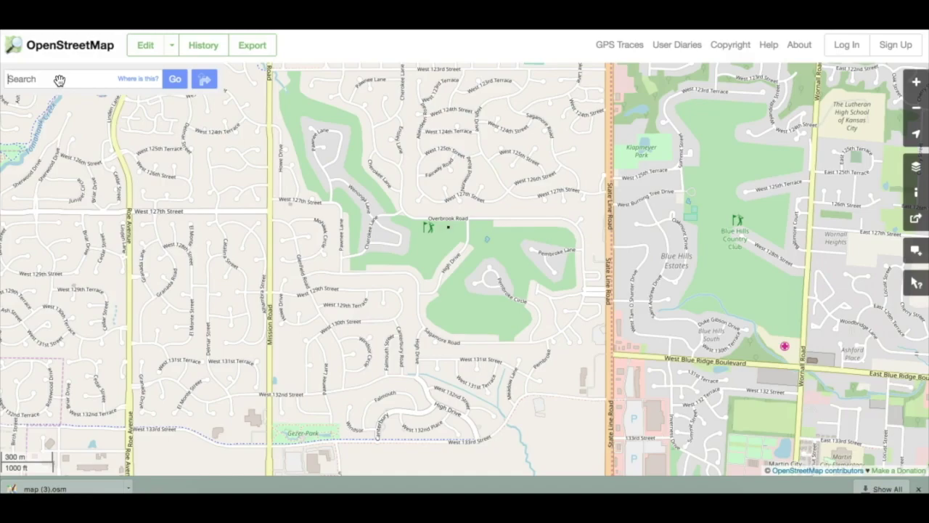
Search for 'fargo' to show Fargo, then close the search results
{"action": "left_click", "coordinate": [60, 79]}
{"action": "type", "text": "fargo"}
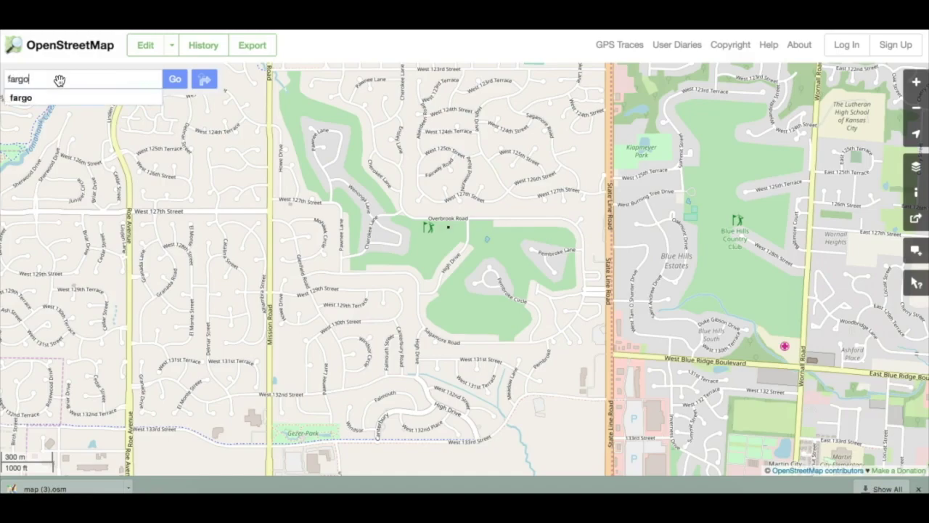
{"action": "left_click", "coordinate": [173, 81]}
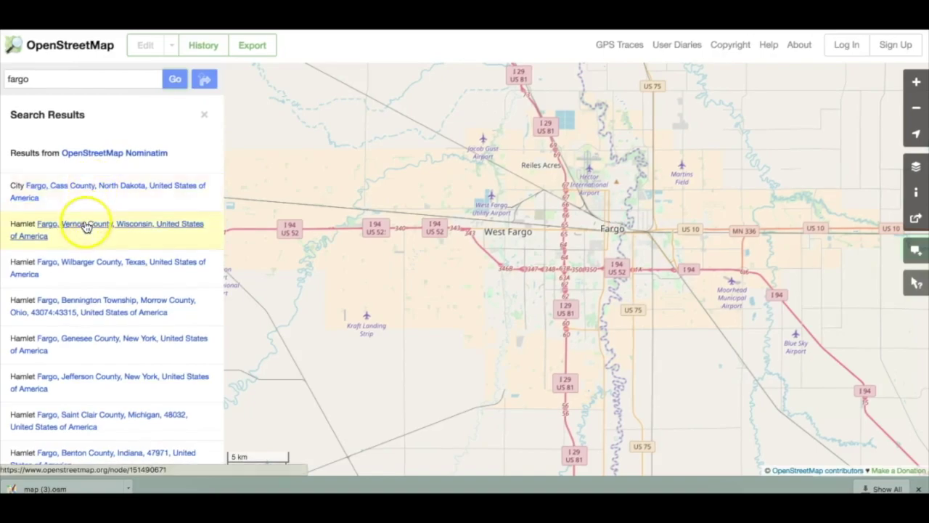
{"action": "key", "text": "alt+Left"}
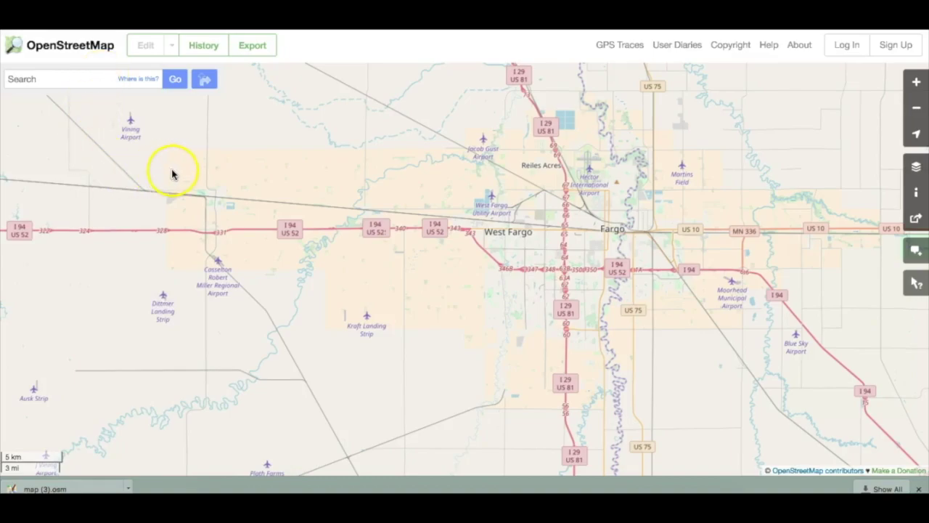
Plan a route from Fargo, North Dakota to Grand Forks in Directions
{"action": "left_click", "coordinate": [207, 82]}
{"action": "left_click", "coordinate": [132, 93]}
{"action": "left_click", "coordinate": [119, 96]}
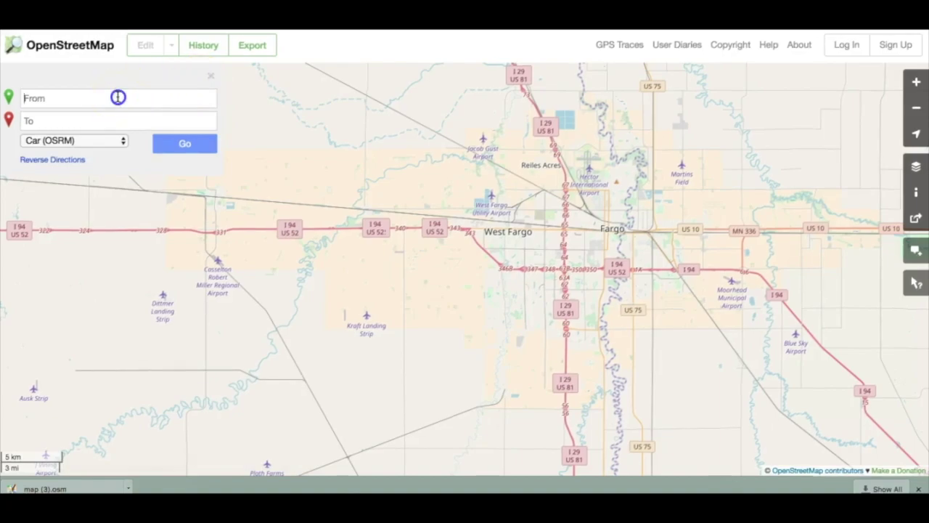
{"action": "type", "text": "fargo"}
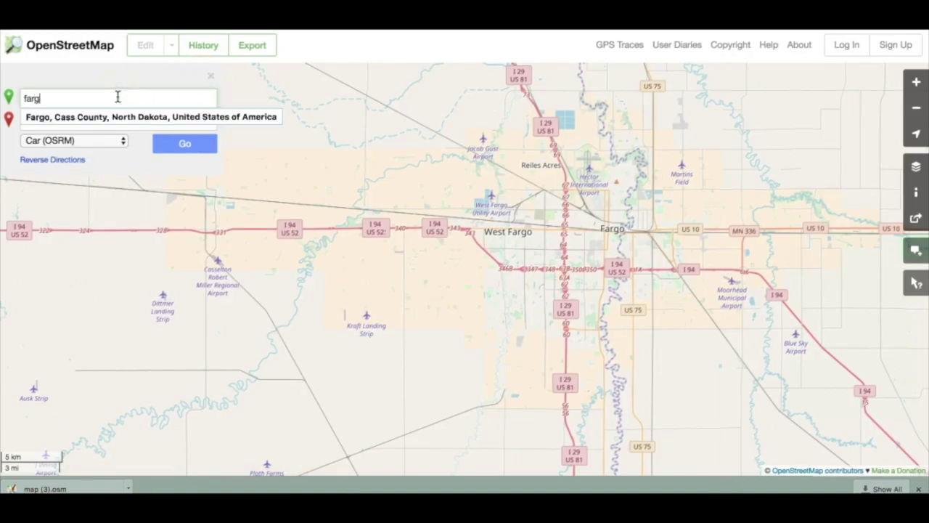
{"action": "left_click", "coordinate": [106, 117]}
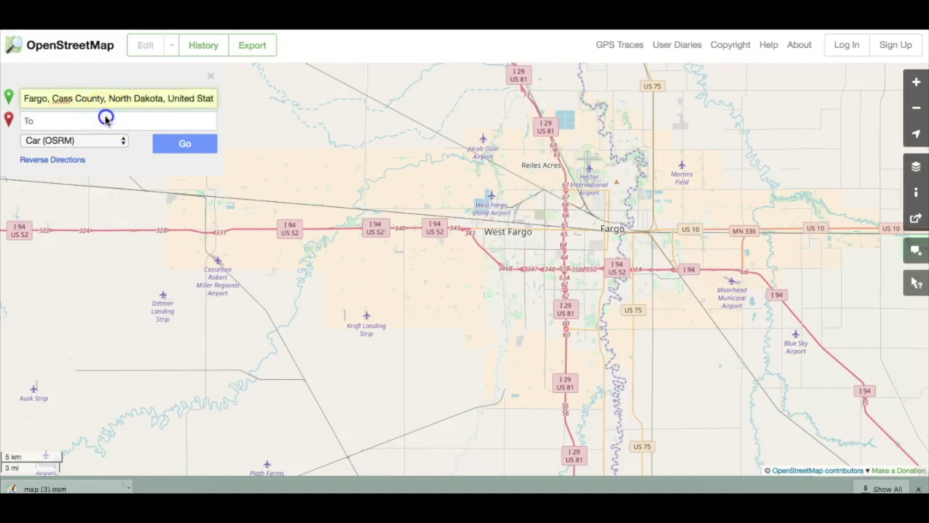
{"action": "left_click", "coordinate": [105, 122]}
{"action": "type", "text": "gr"}
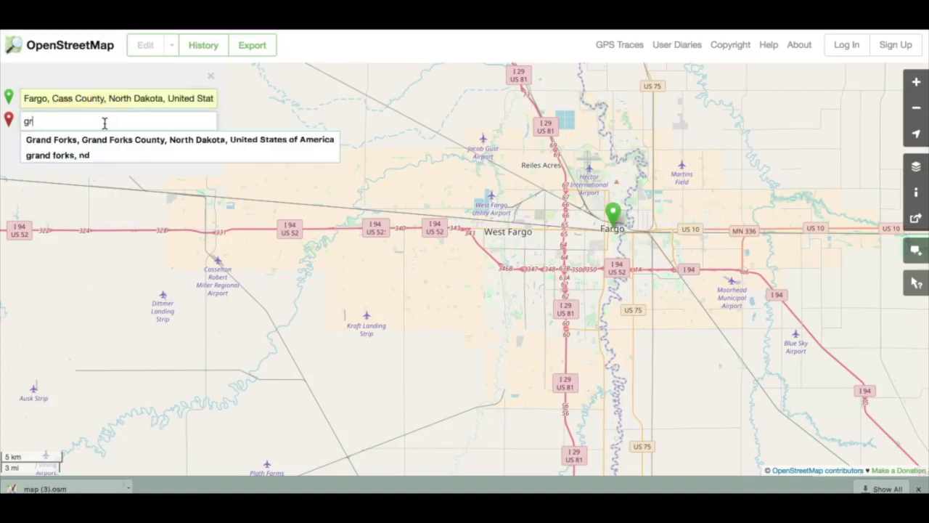
{"action": "type", "text": "an"}
{"action": "left_click", "coordinate": [109, 139]}
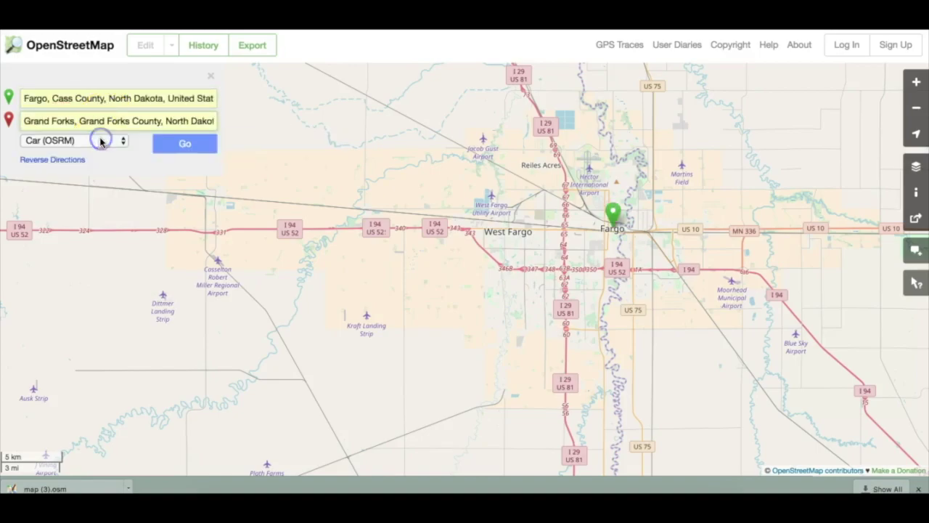
{"action": "left_click", "coordinate": [187, 144]}
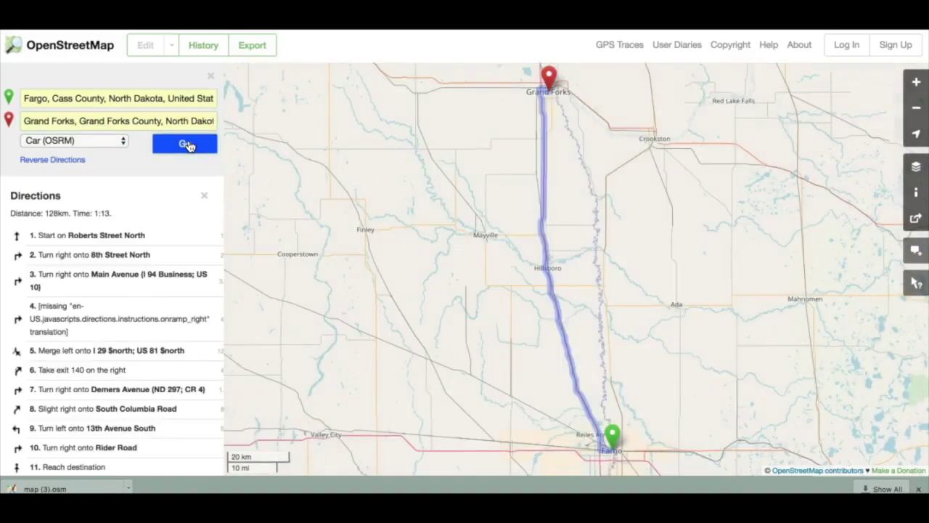
Switch the route to walking, then close Directions and clear the route
{"action": "left_click", "coordinate": [106, 140]}
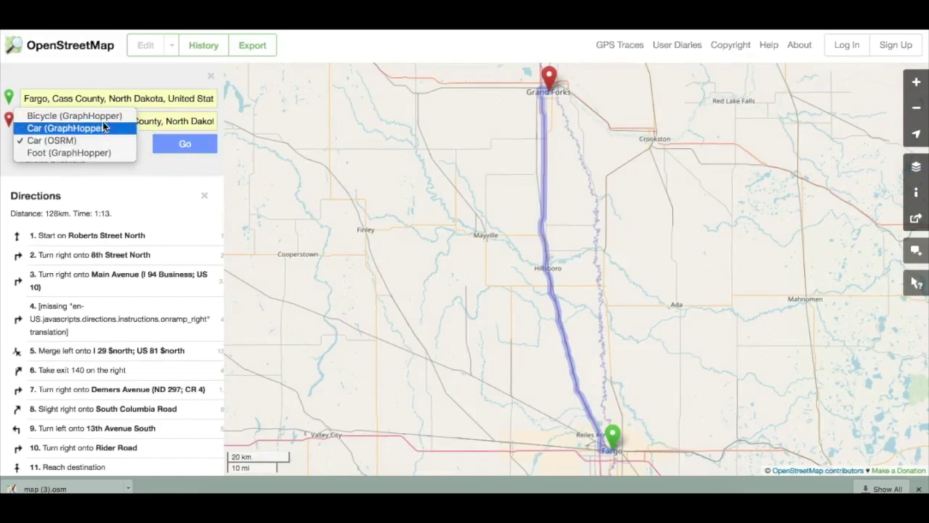
{"action": "left_click", "coordinate": [99, 153]}
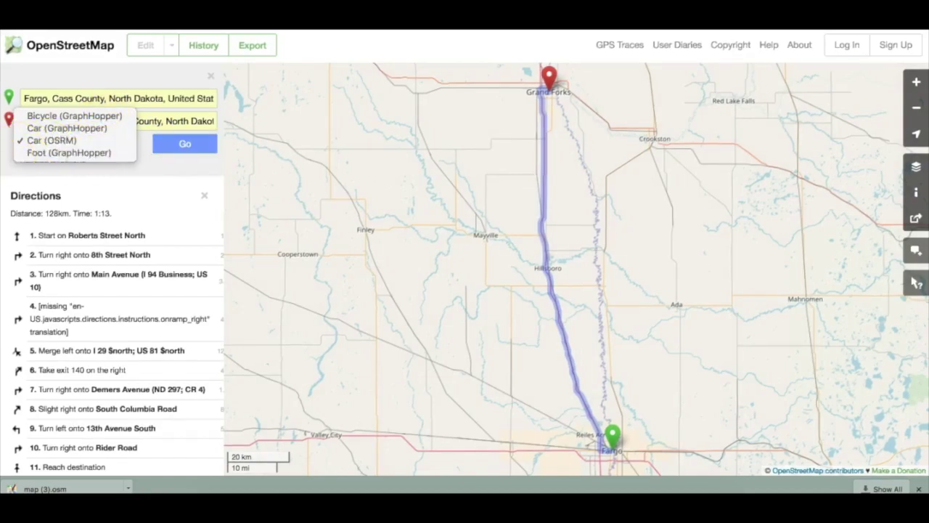
{"action": "left_click", "coordinate": [204, 196]}
{"action": "left_click", "coordinate": [182, 208]}
{"action": "left_click", "coordinate": [107, 465]}
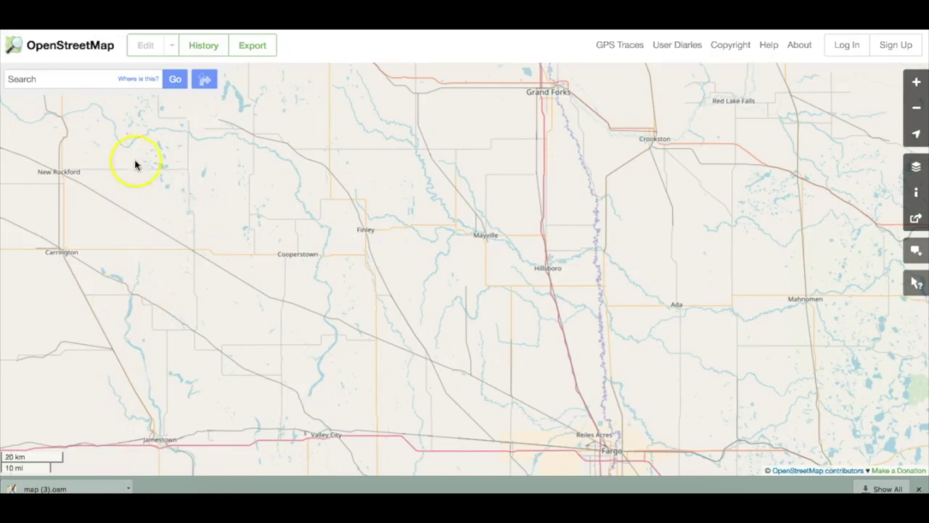
Search for Duluth and zoom the map in, out and back in
{"action": "left_click", "coordinate": [84, 82]}
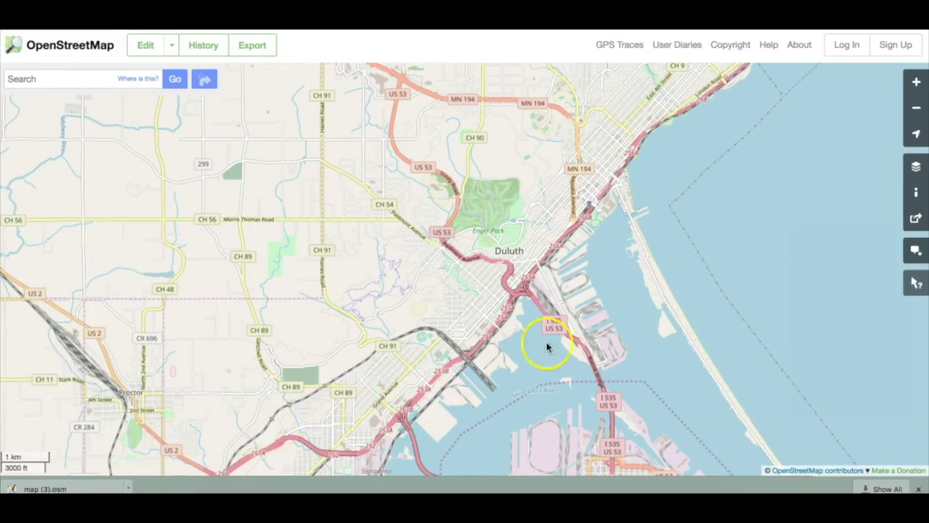
{"action": "left_click", "coordinate": [918, 83]}
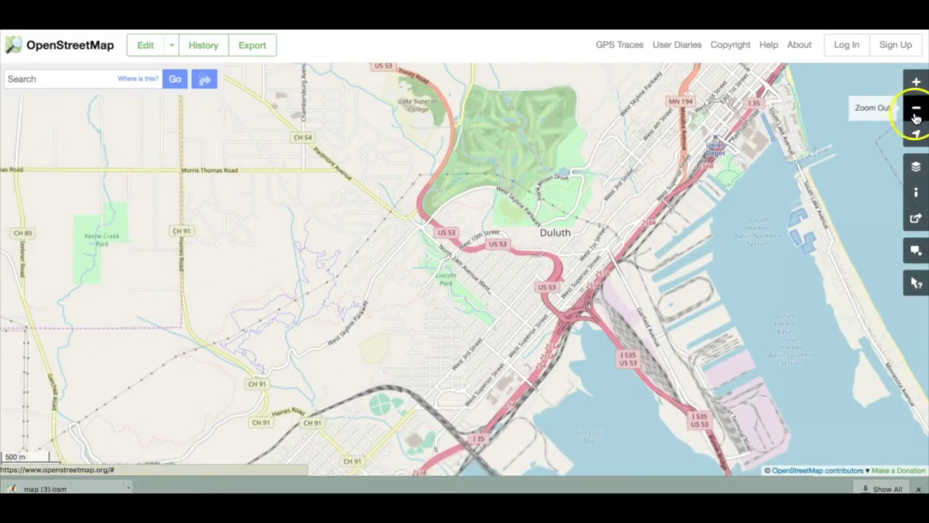
{"action": "left_click", "coordinate": [916, 109]}
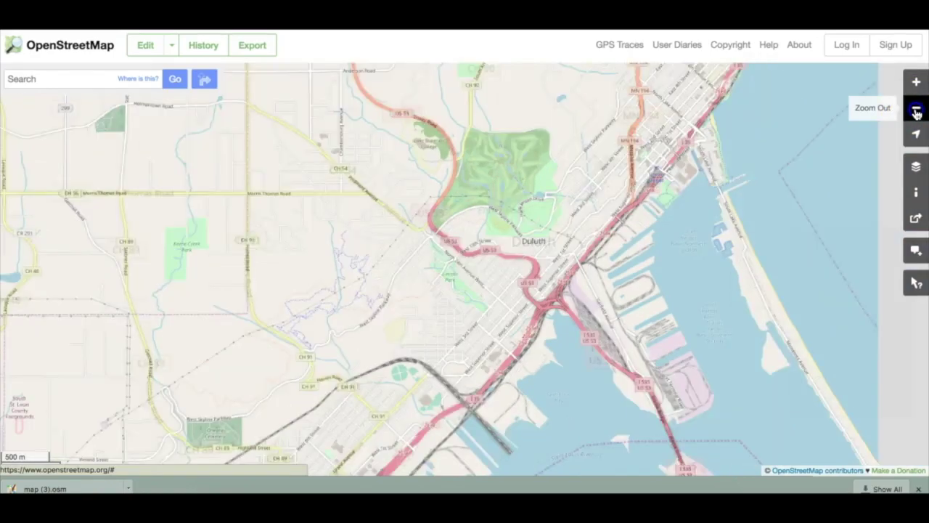
{"action": "left_click", "coordinate": [917, 83]}
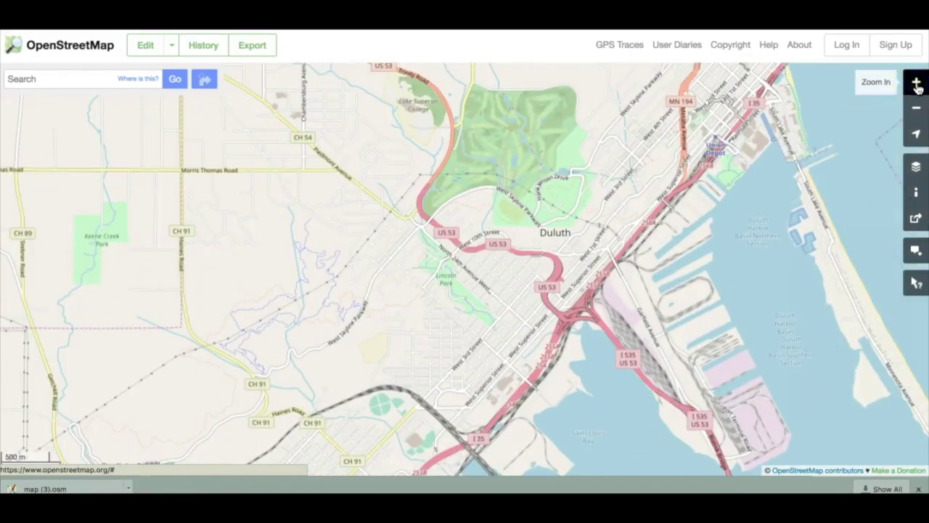
Show my current location, then pan the map to north-east Duluth along the shore
{"action": "left_click", "coordinate": [918, 134]}
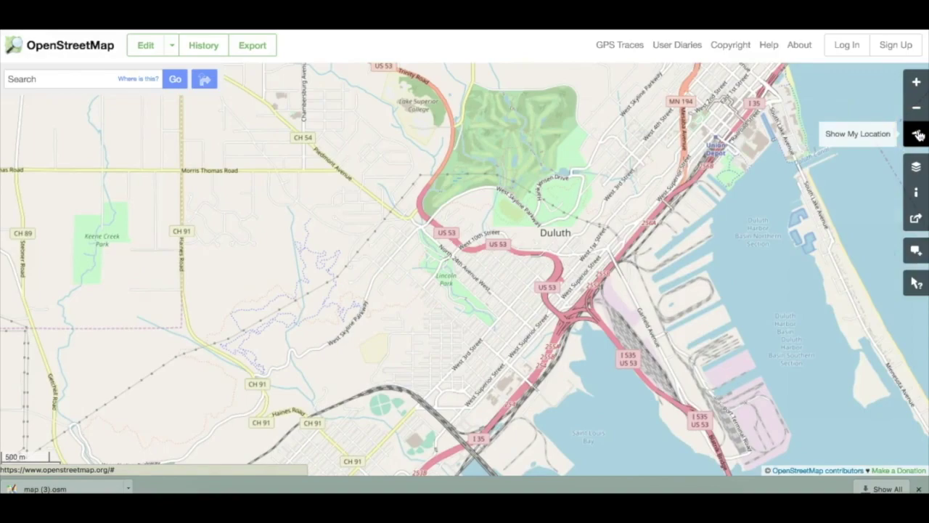
{"action": "left_click", "coordinate": [614, 153]}
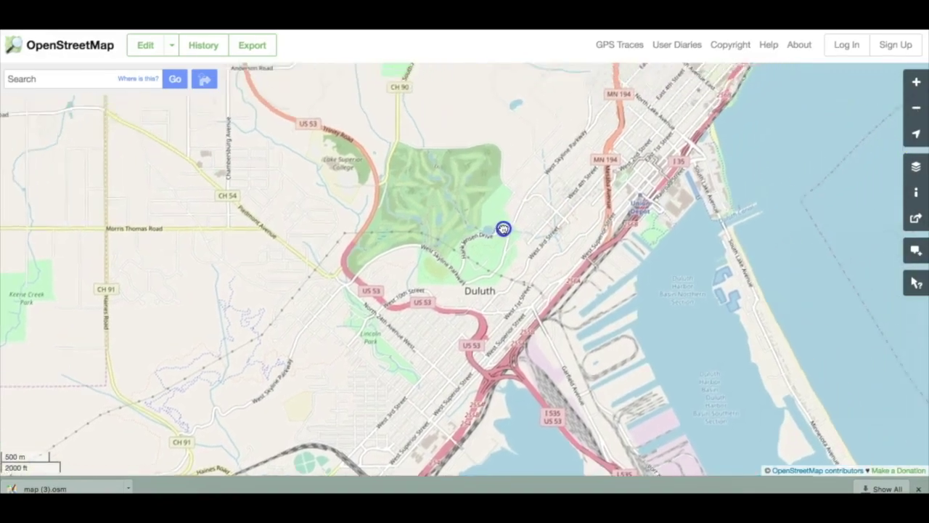
{"action": "left_click", "coordinate": [625, 180]}
{"action": "left_click_drag", "start_coordinate": [625, 180], "coordinate": [512, 260]}
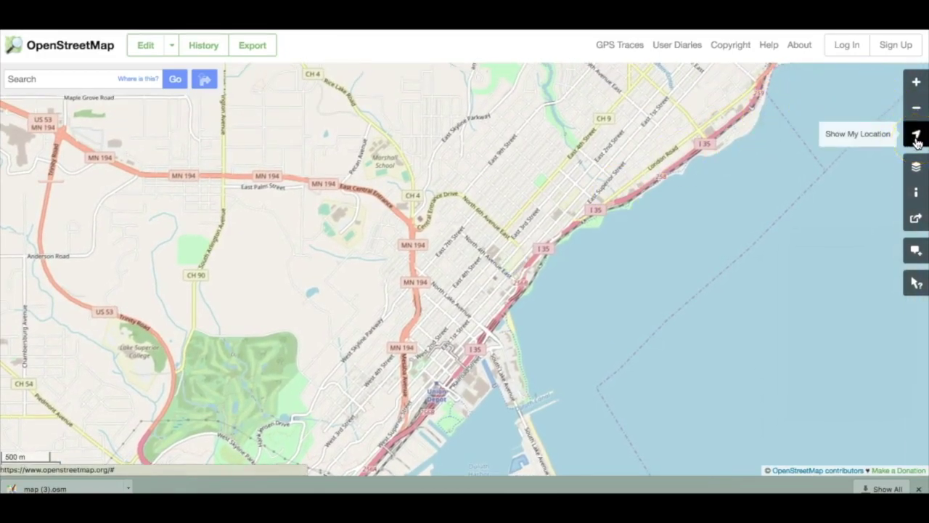
{"action": "left_click", "coordinate": [915, 167]}
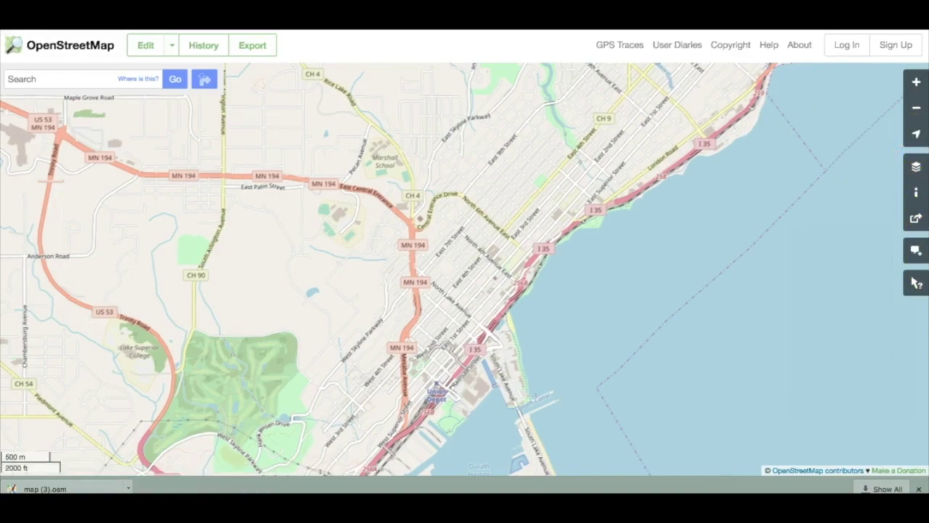
{"action": "left_click", "coordinate": [917, 169]}
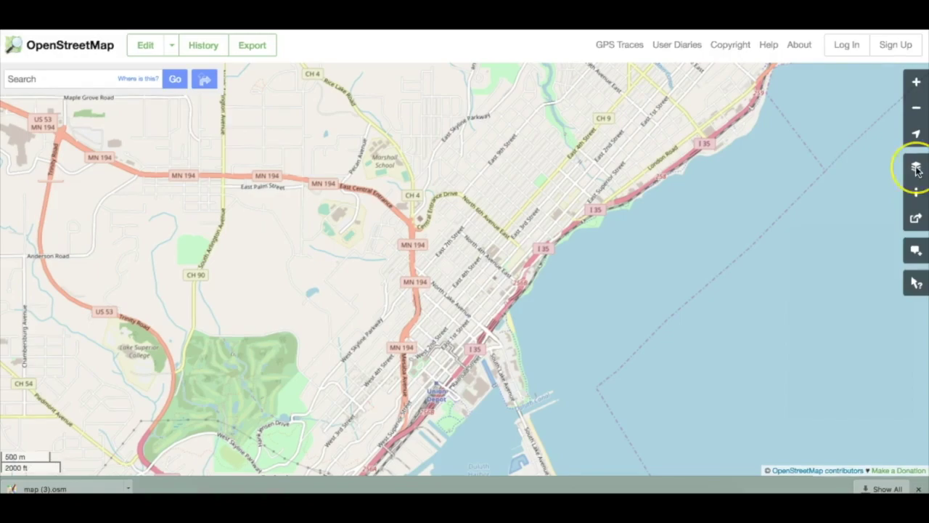
{"action": "left_click", "coordinate": [917, 170]}
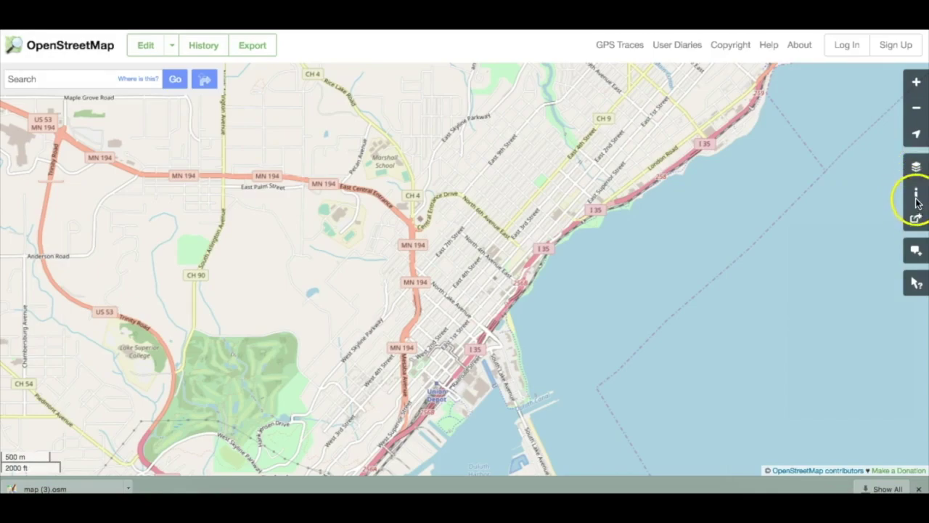
{"action": "left_click", "coordinate": [918, 169]}
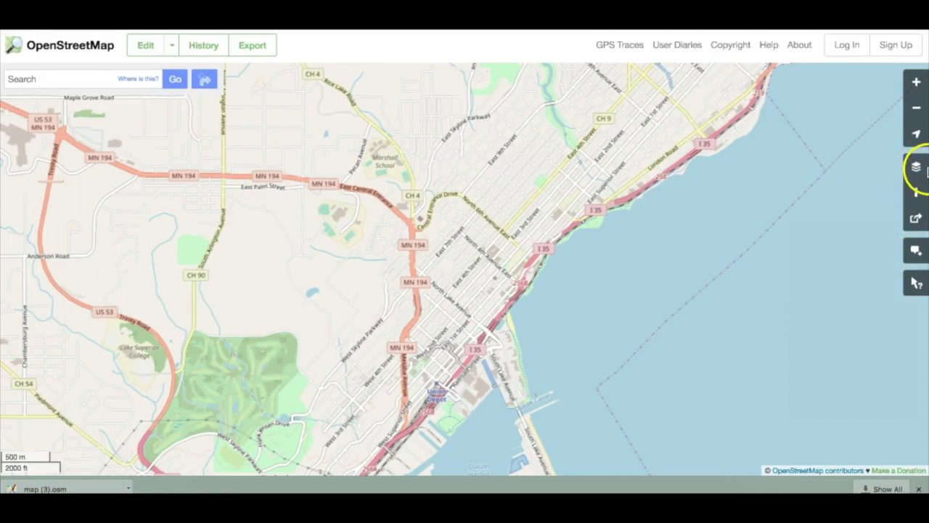
{"action": "left_click", "coordinate": [918, 167]}
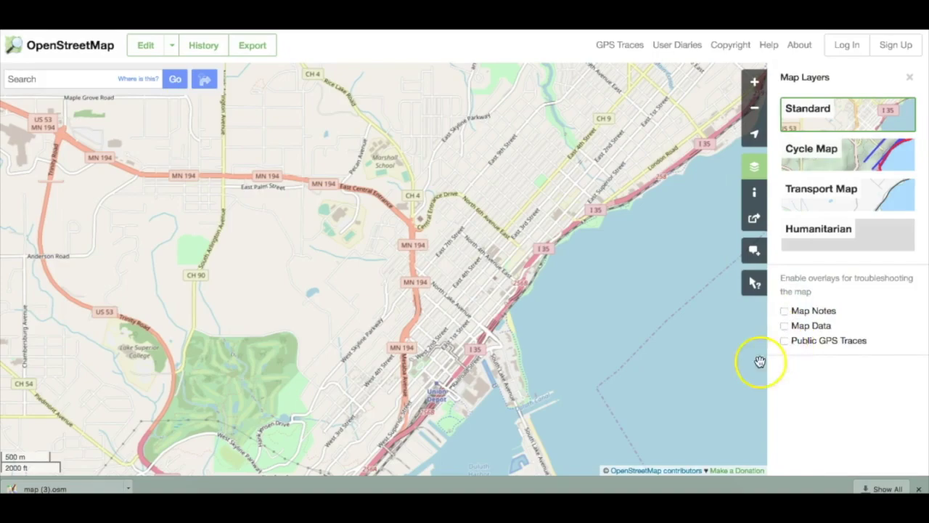
{"action": "left_click", "coordinate": [910, 77]}
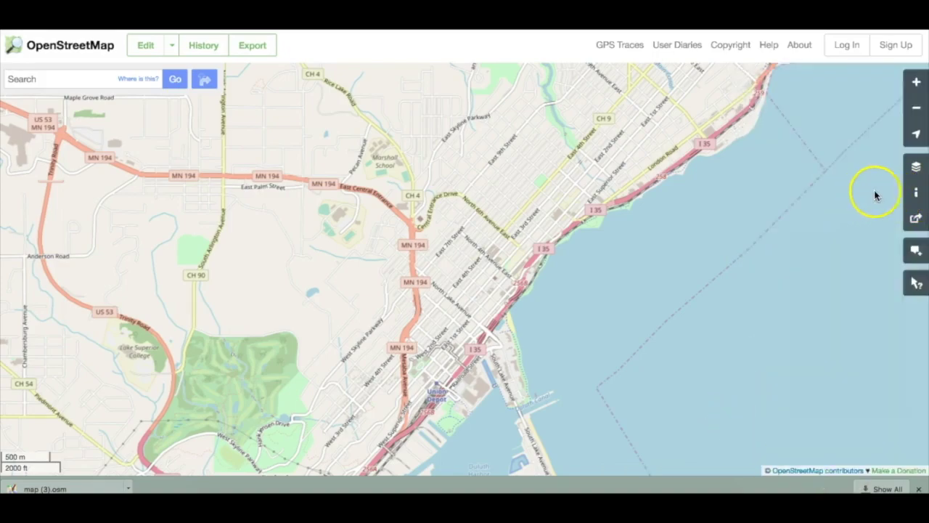
{"action": "left_click", "coordinate": [917, 193]}
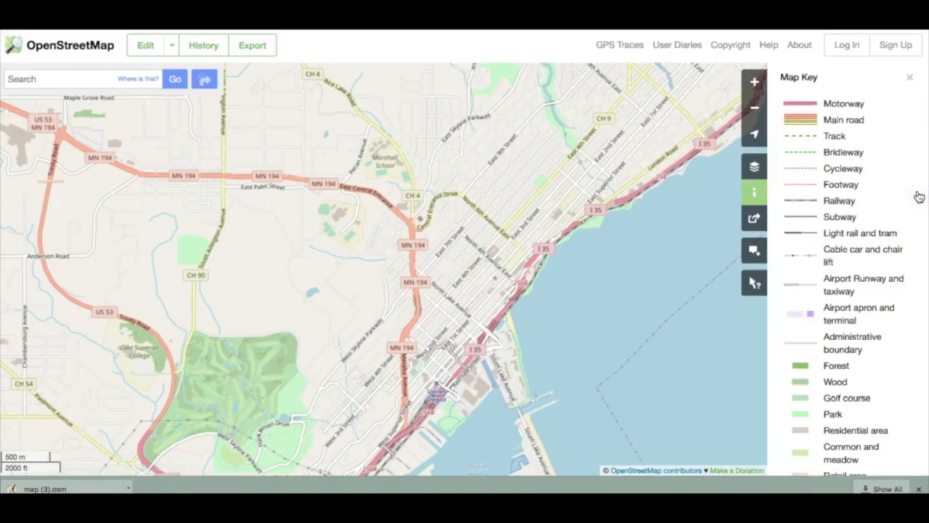
{"action": "left_click", "coordinate": [754, 192]}
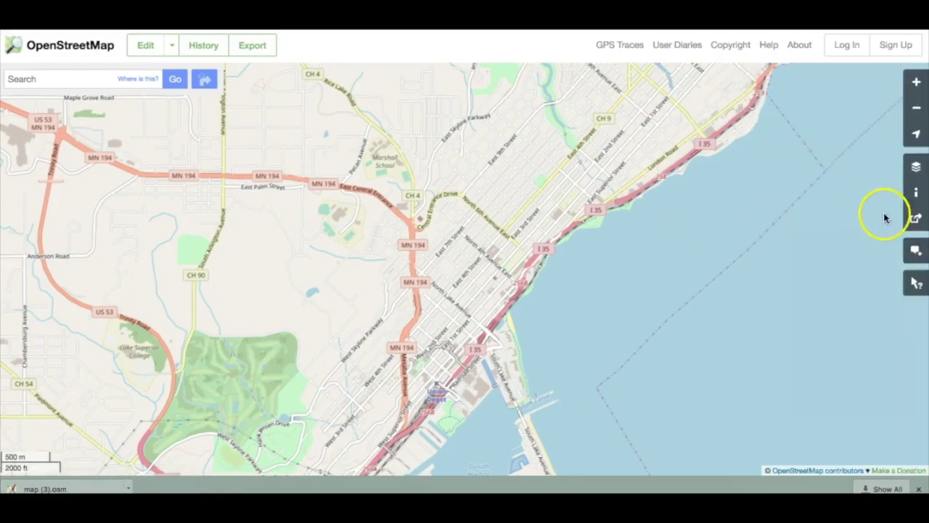
{"action": "left_click", "coordinate": [916, 218]}
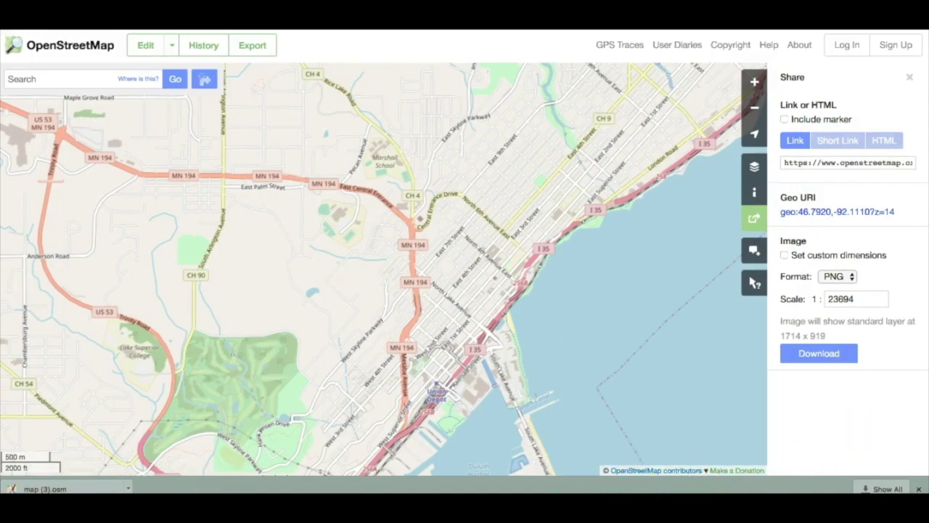
{"action": "left_click", "coordinate": [910, 79]}
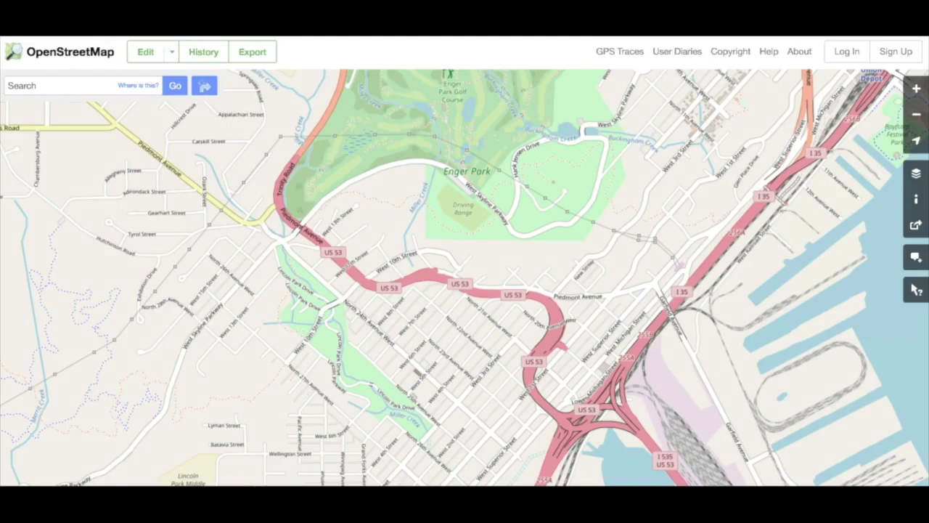
Start a new note and place its marker on US 53
{"action": "left_click", "coordinate": [919, 257]}
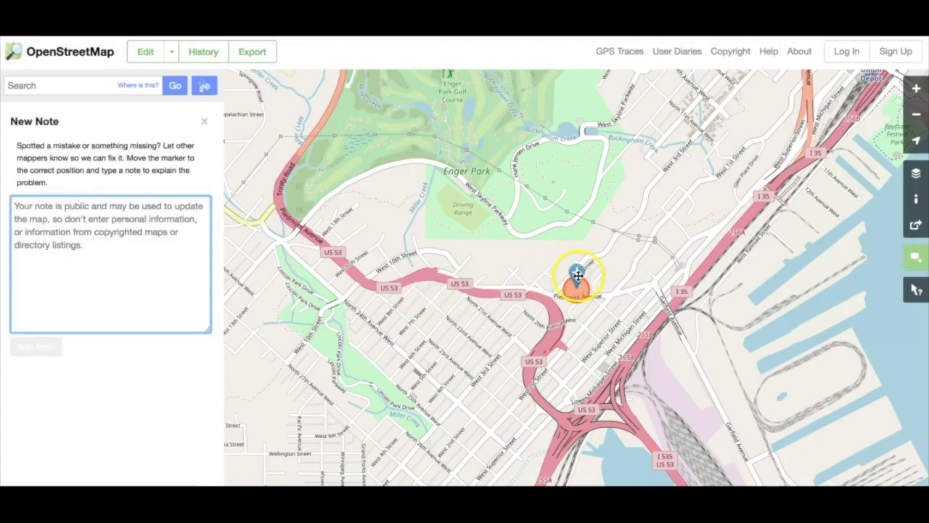
{"action": "left_click", "coordinate": [572, 274]}
{"action": "left_click_drag", "start_coordinate": [571, 274], "coordinate": [521, 275]}
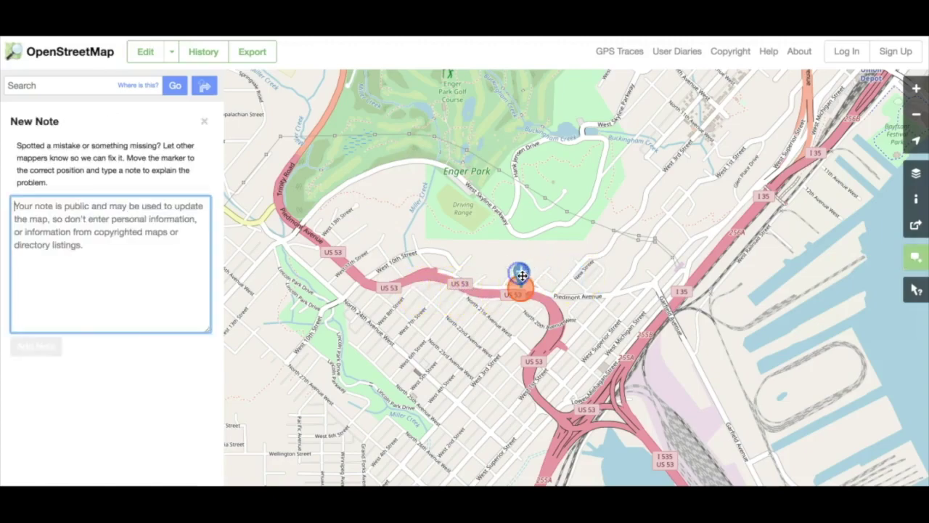
Toggle Query features on and off, then discard the unfinished note
{"action": "left_click", "coordinate": [917, 291]}
{"action": "left_click", "coordinate": [919, 294]}
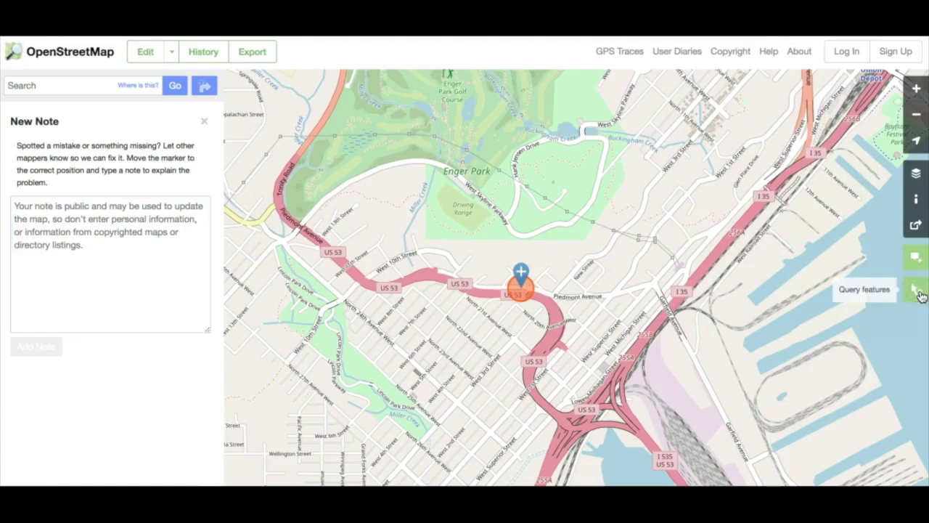
{"action": "left_click", "coordinate": [919, 294]}
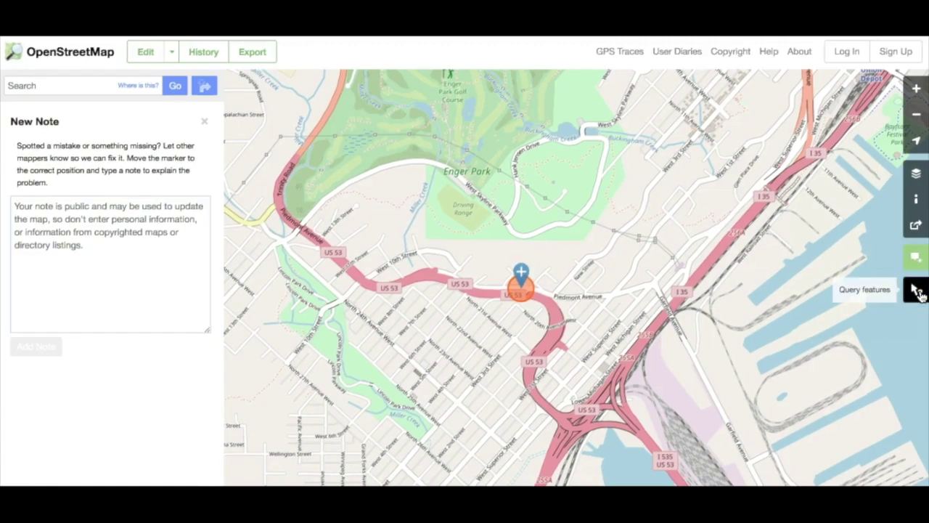
{"action": "left_click", "coordinate": [205, 121]}
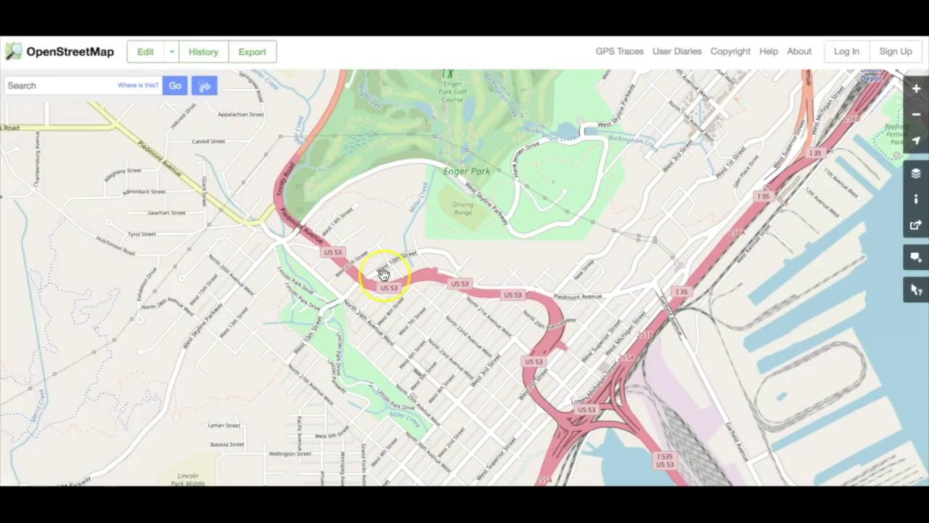
Query the map features at a spot on Enger Park's golf course
{"action": "left_click", "coordinate": [919, 294]}
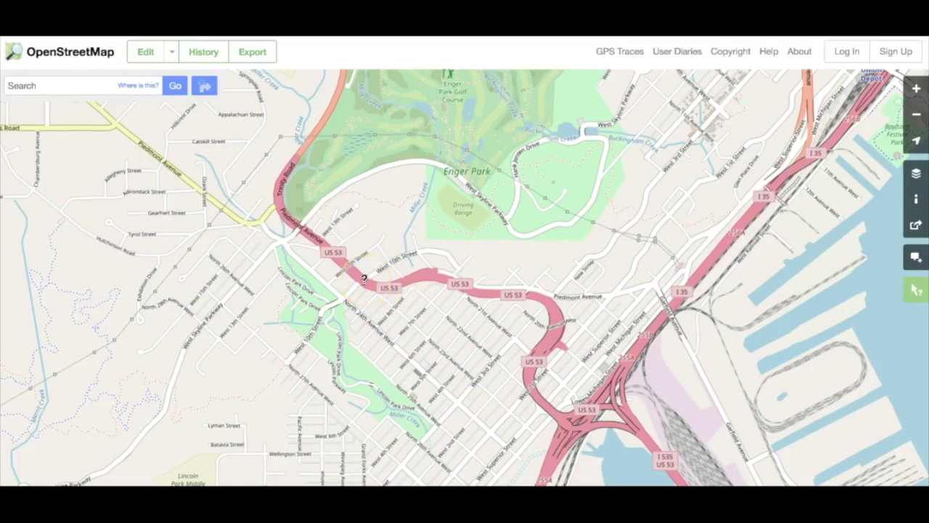
{"action": "left_click", "coordinate": [371, 171]}
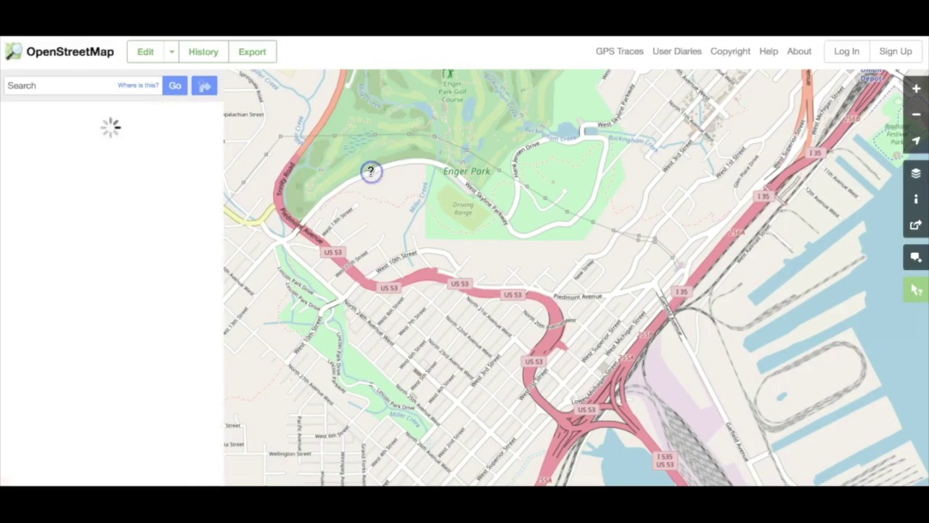